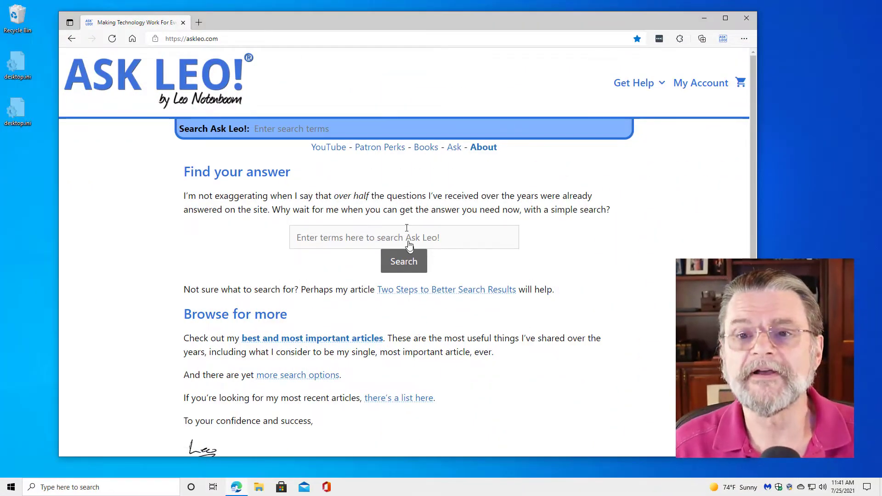
Navigate the browser to outlook.com and land on the empty inbox
click(393, 38)
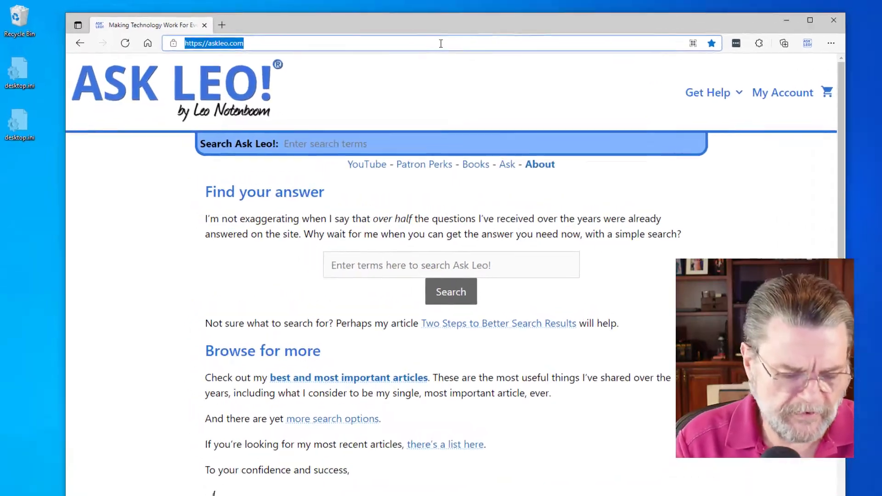
text(outlook.c)
key(Return)
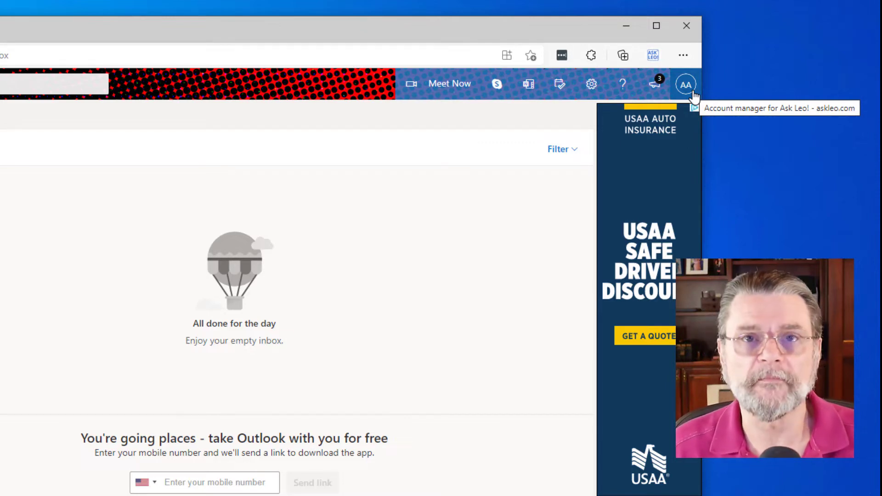
From the account summary, reach the Microsoft account home and its Security page's password prompt
click(692, 86)
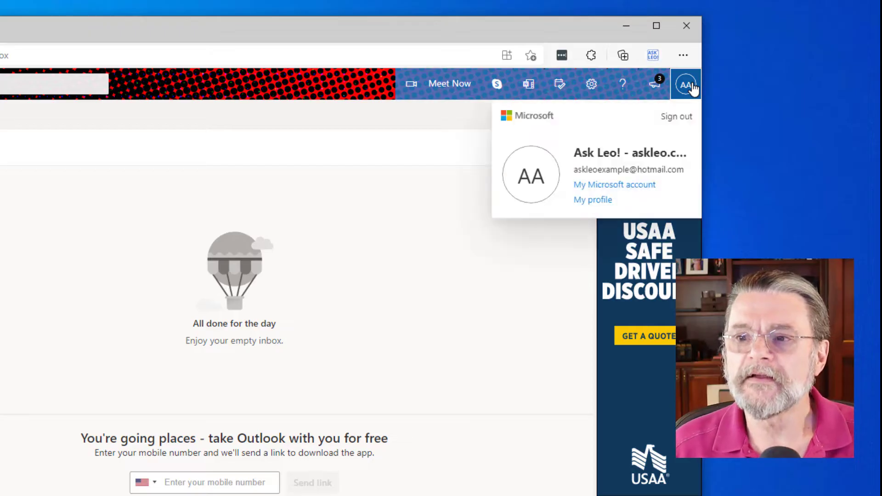
click(601, 191)
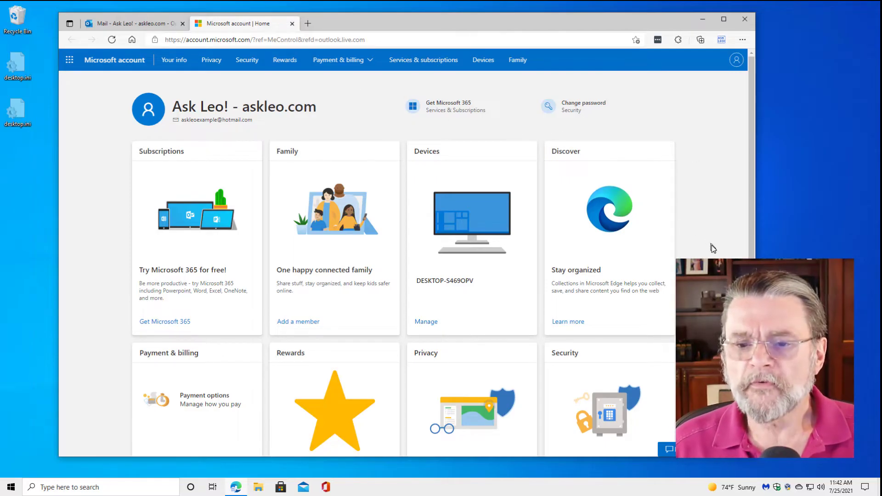
scroll(712, 245, down, 3)
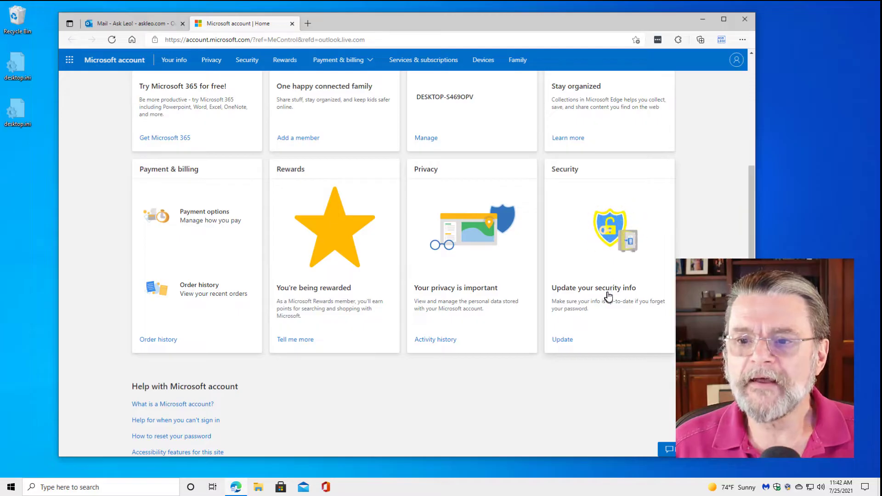
click(610, 293)
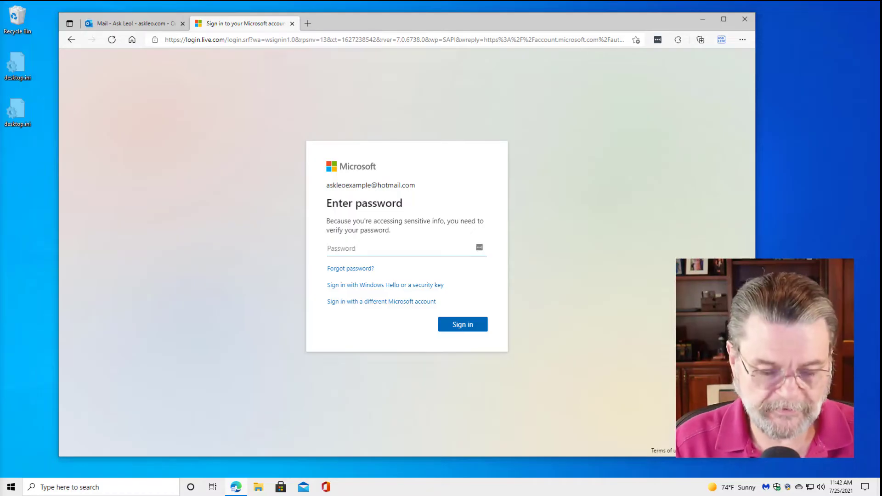
Paste the password, sign in, and get started with Advanced security options
right_click(393, 250)
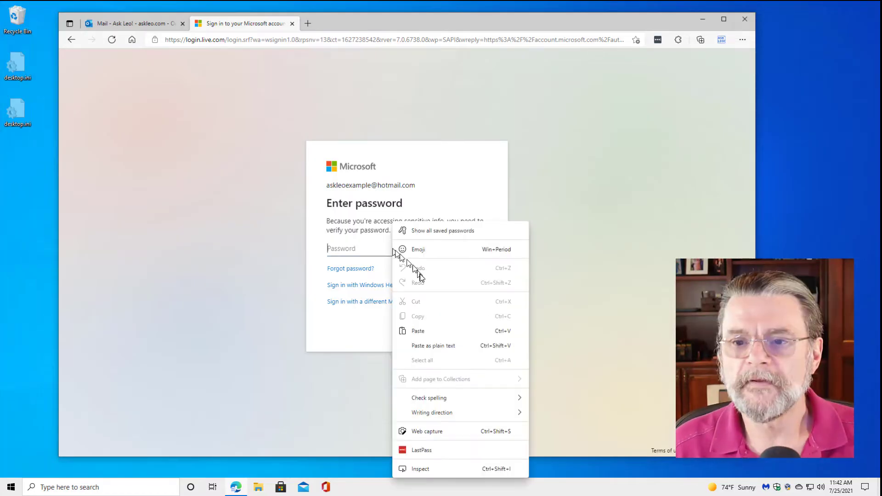
click(434, 331)
click(455, 327)
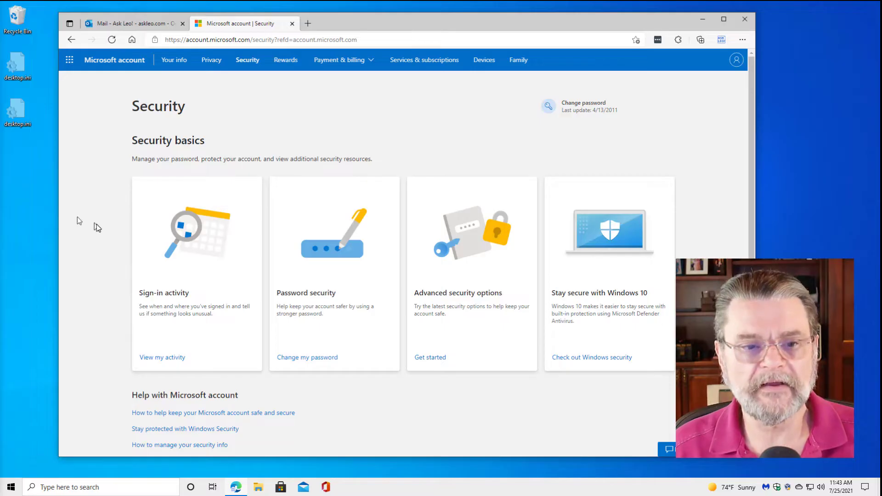
click(480, 278)
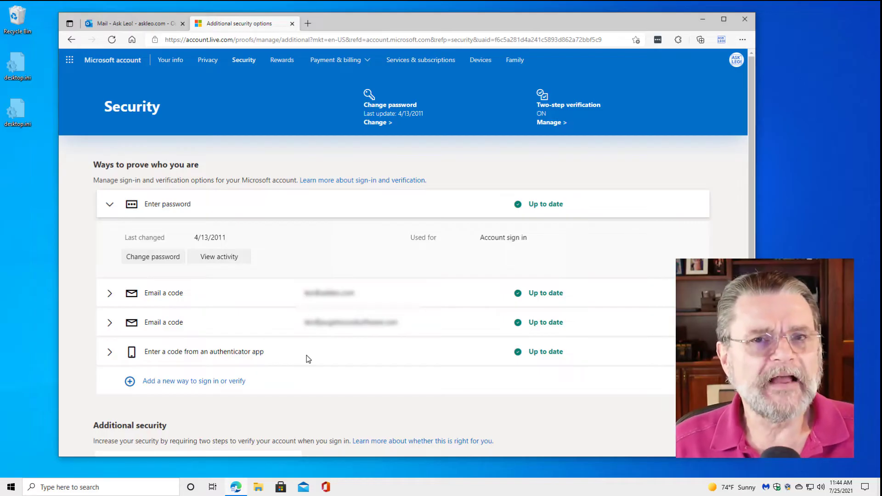
Begin adding a new sign-in or verification method and reveal more method choices
click(184, 383)
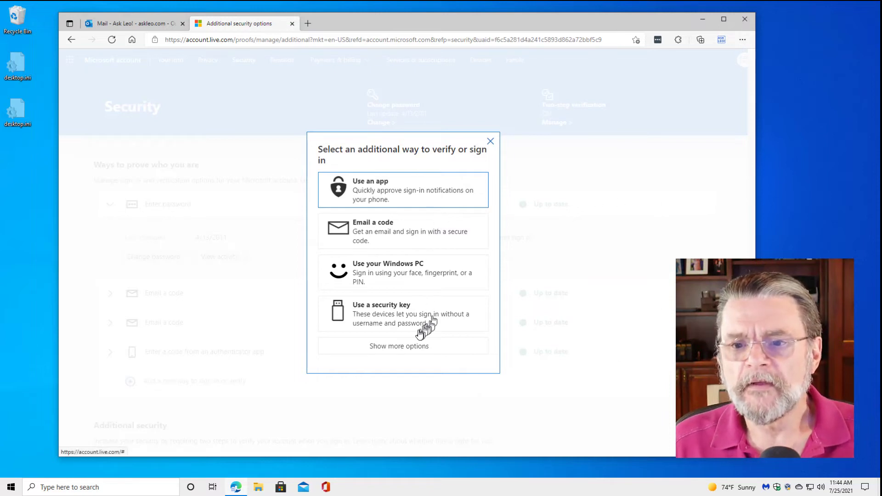
click(408, 347)
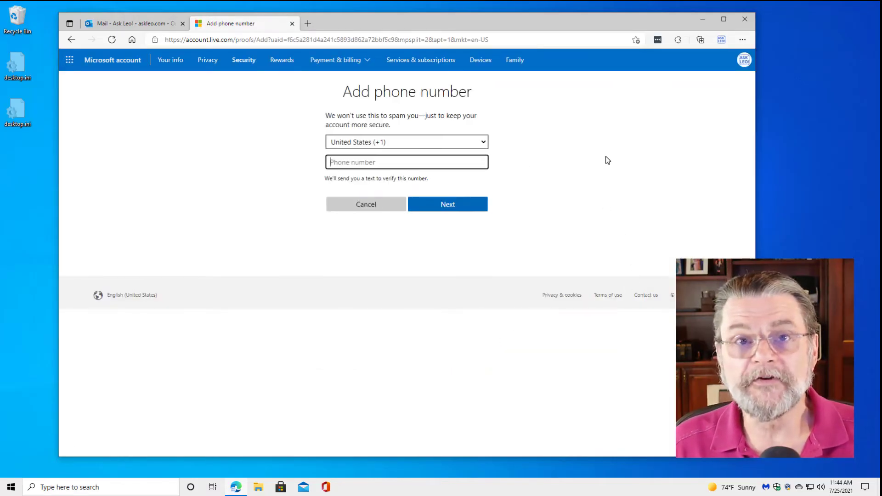
text(2065555123)
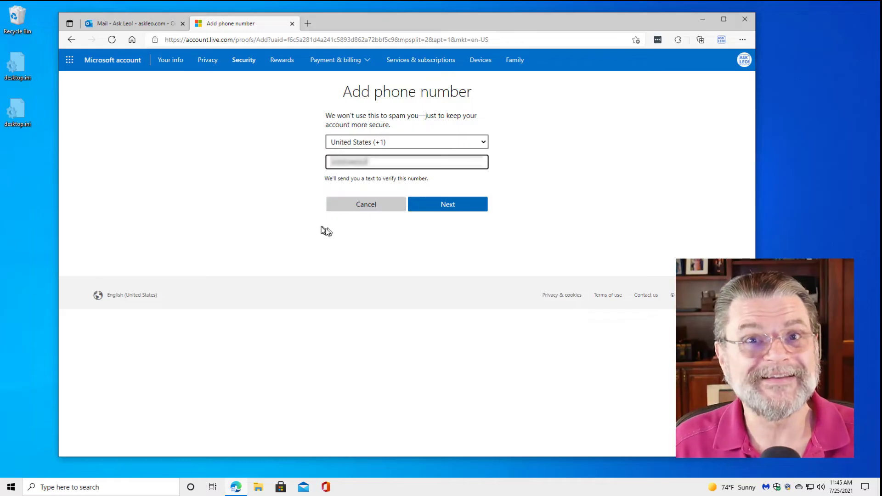
Cancel the Add phone number form and expand the first Email a code method
click(365, 209)
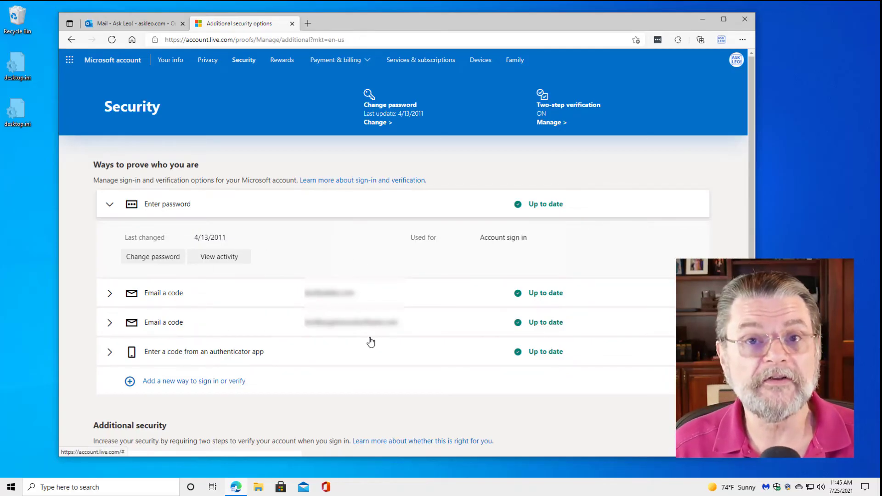
click(198, 299)
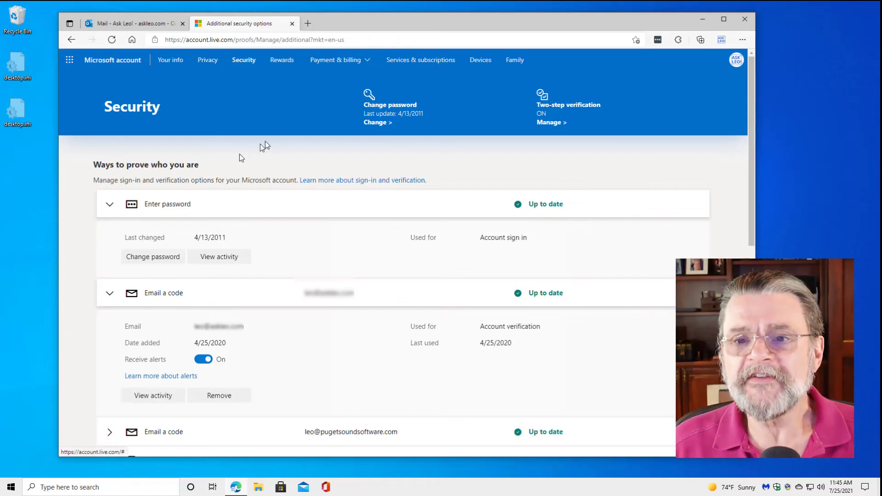
Collapse the expanded Email a code details so every method row is closed
click(148, 294)
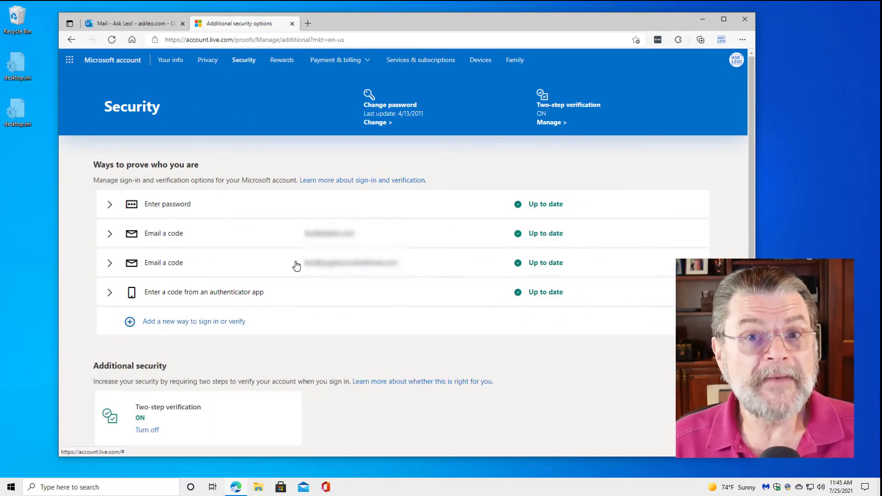